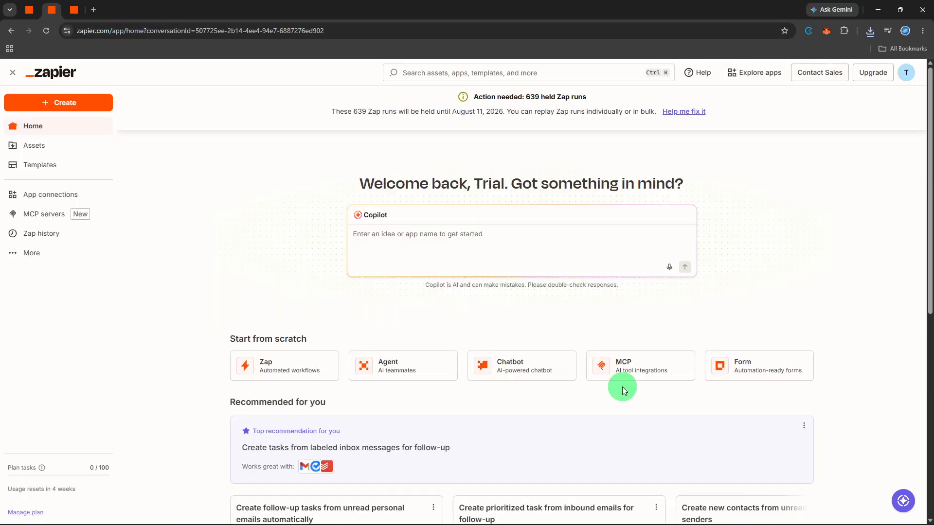
# Create a new Zap workflow and choose Google Forms as its trigger app.
pyautogui.click(80, 101)
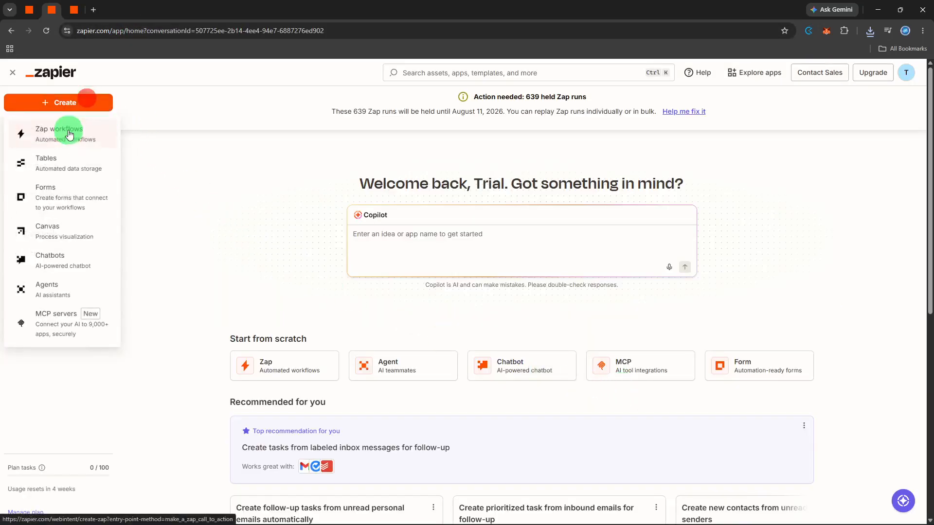
pyautogui.click(69, 125)
pyautogui.click(415, 299)
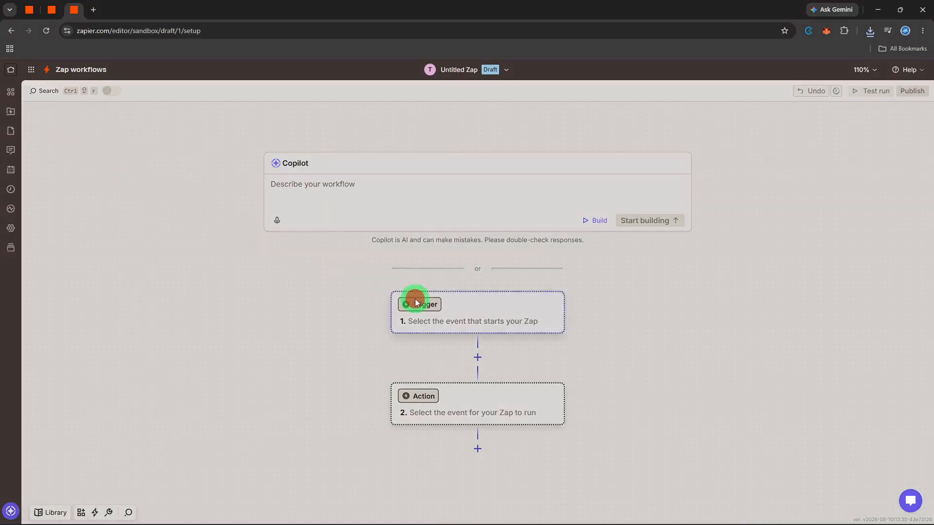
pyautogui.write('forms')
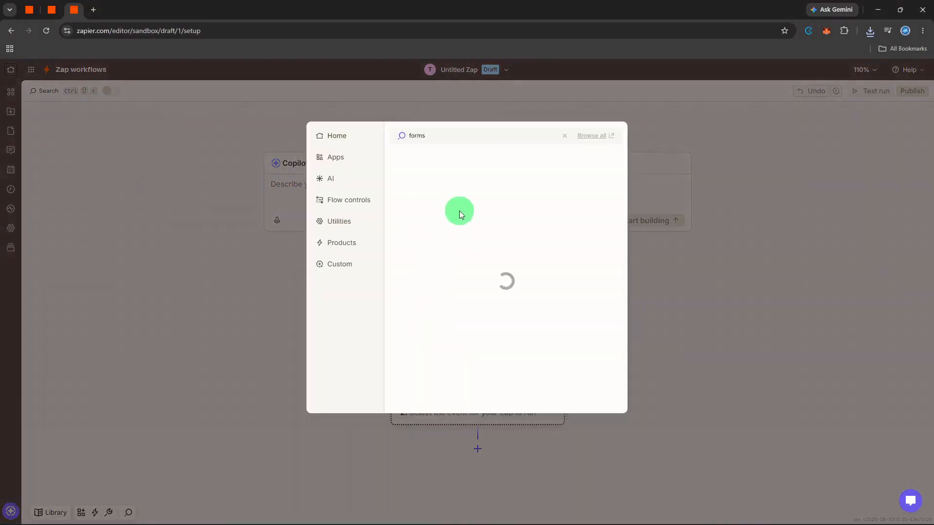
pyautogui.click(480, 159)
pyautogui.click(480, 159)
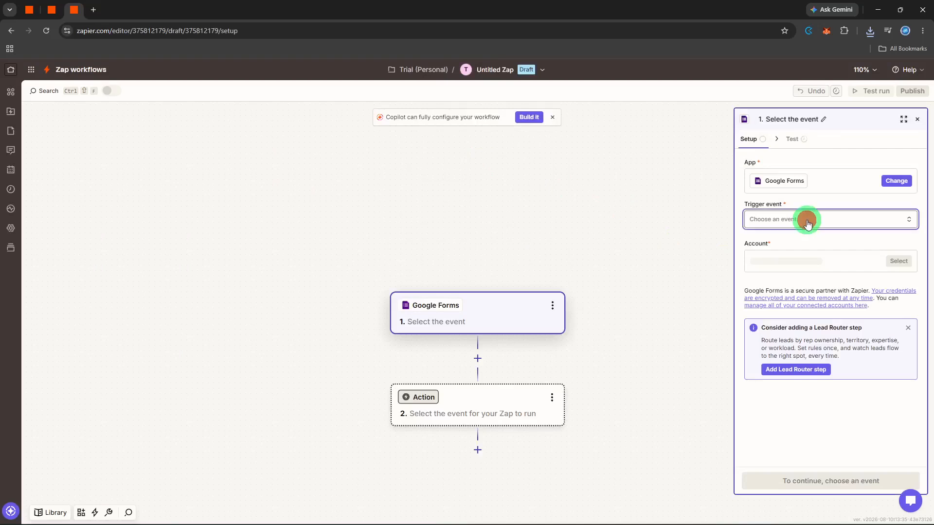
# Set the Google Forms trigger event to New Form Response and continue to its configuration.
pyautogui.click(806, 219)
pyautogui.click(634, 283)
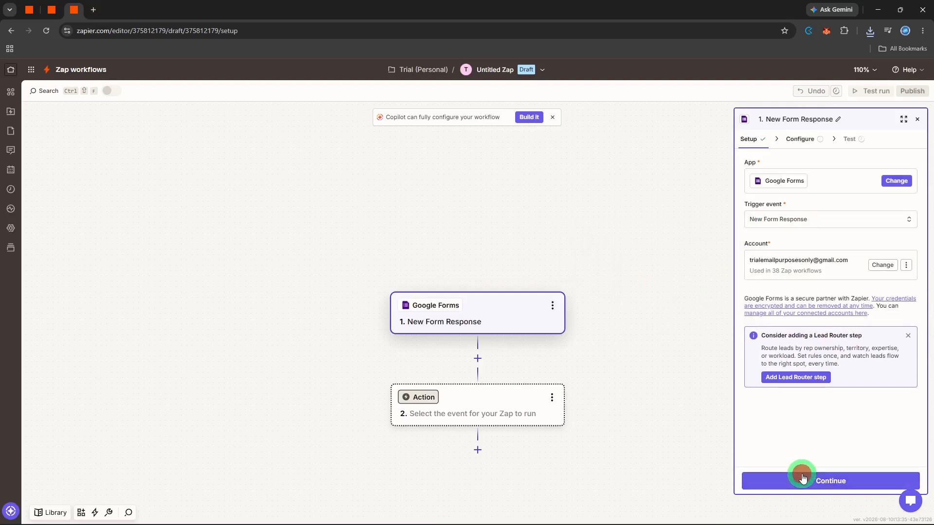
pyautogui.click(802, 475)
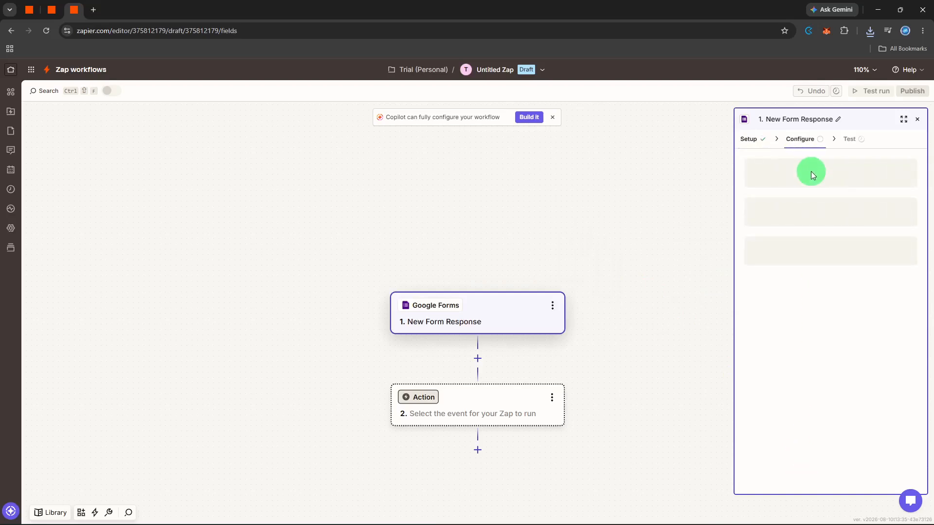
# Select the Quote Requests form for the trigger, test the trigger and continue with the found response.
pyautogui.click(802, 181)
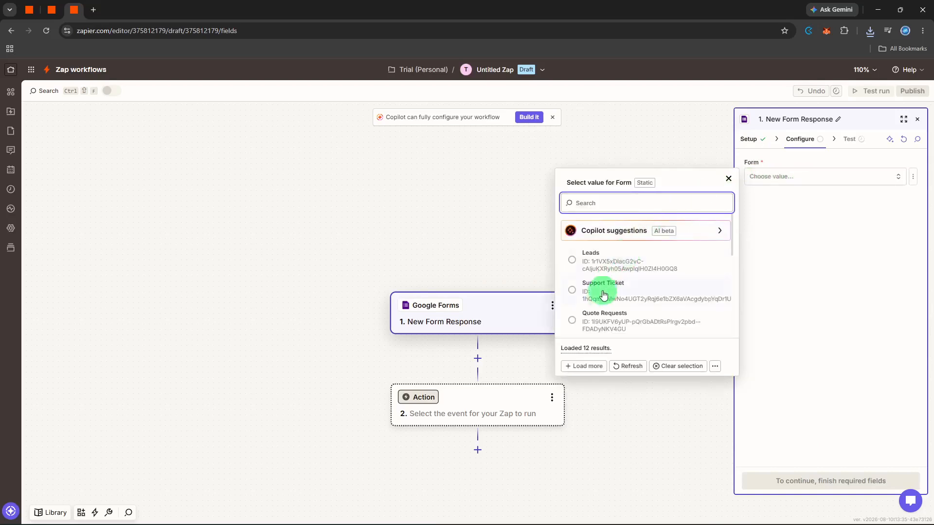
pyautogui.click(595, 319)
pyautogui.click(784, 480)
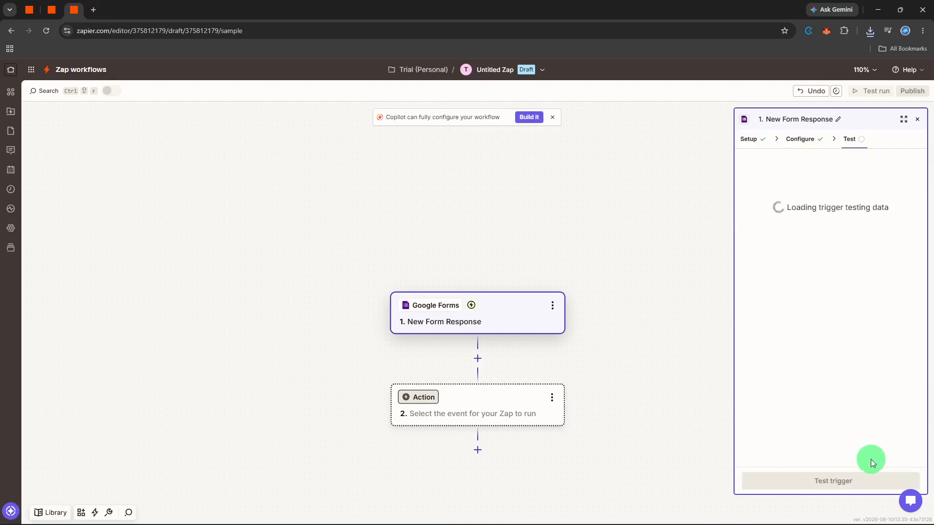
pyautogui.click(864, 473)
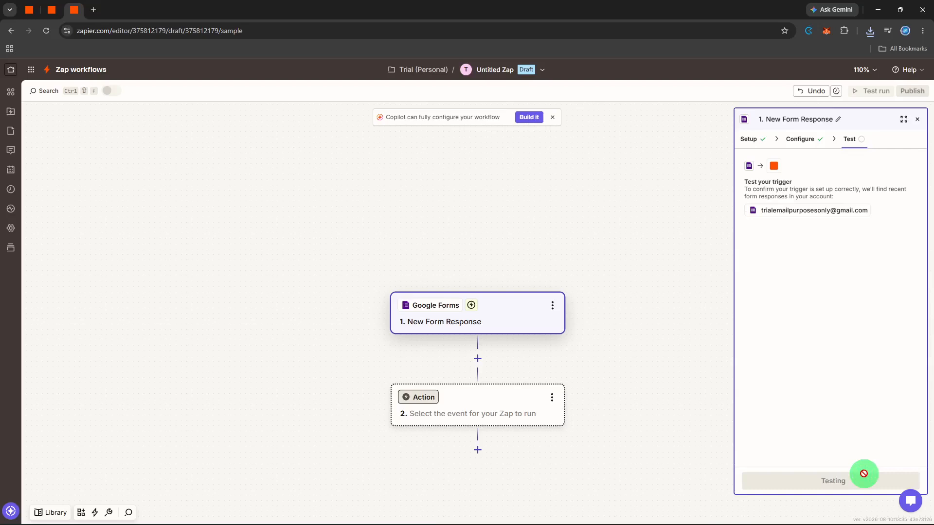
pyautogui.click(857, 478)
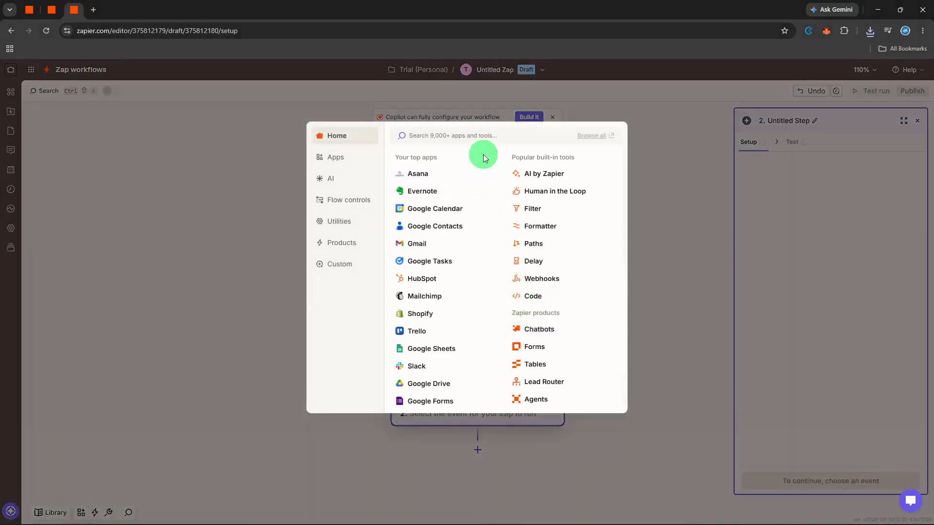
# Choose Airtable as the action app, set its action event to Create Record and continue to its configuration.
pyautogui.write('ai')
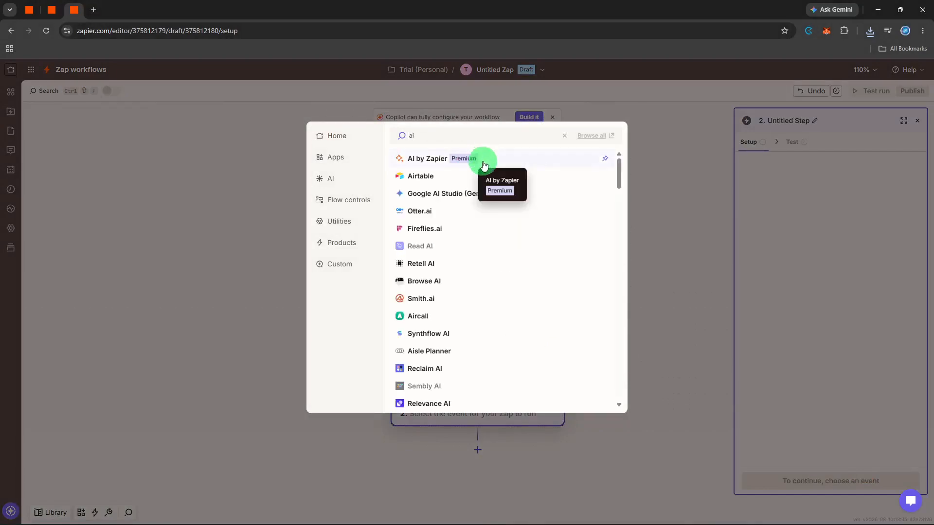
pyautogui.click(483, 174)
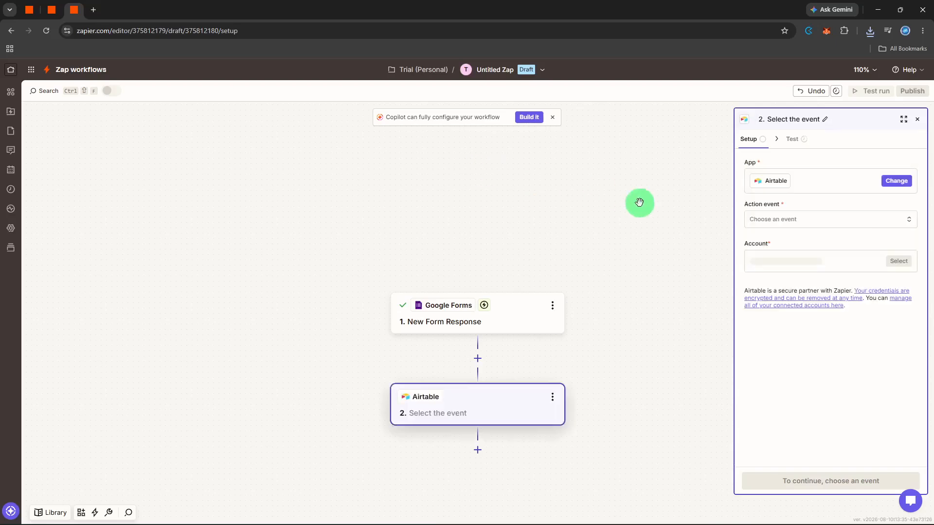
pyautogui.click(785, 217)
pyautogui.click(639, 343)
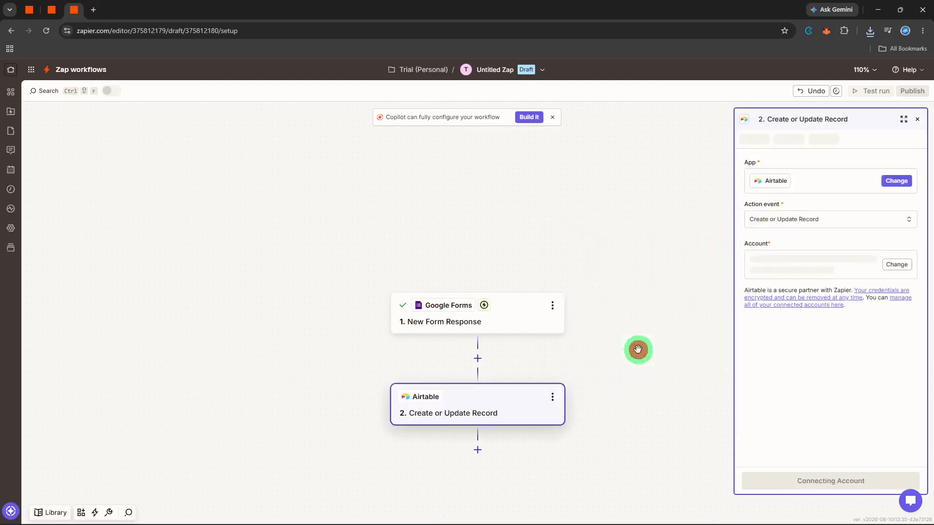
pyautogui.click(806, 216)
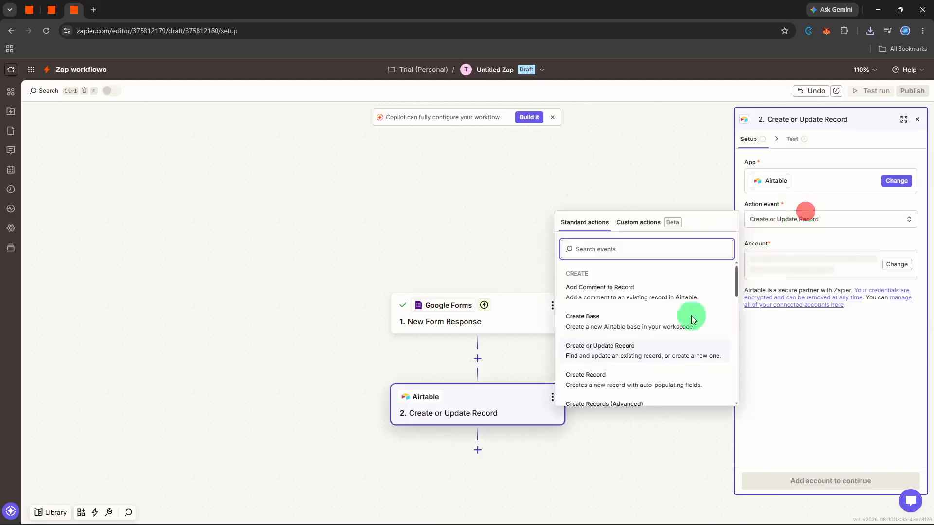
pyautogui.click(613, 377)
pyautogui.click(822, 476)
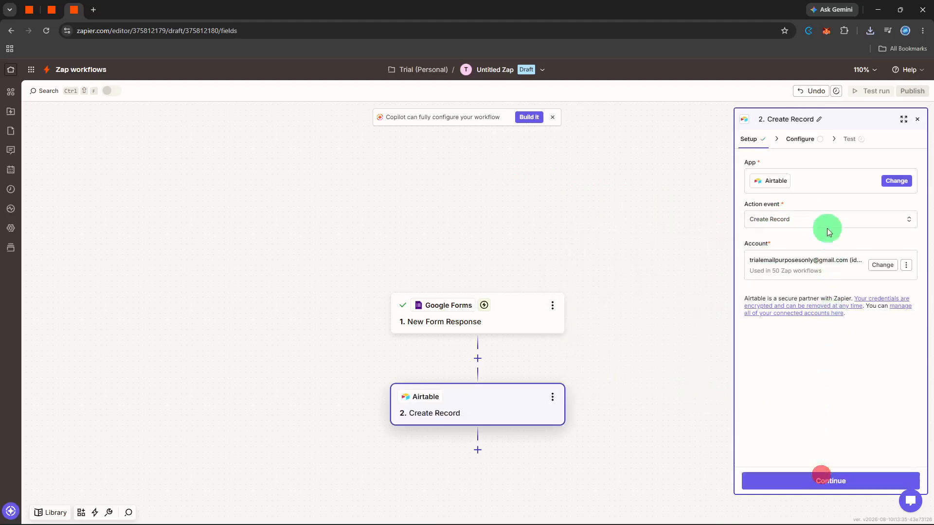
# Set both the base and the table of the Airtable action to Quote Requests.
pyautogui.click(822, 176)
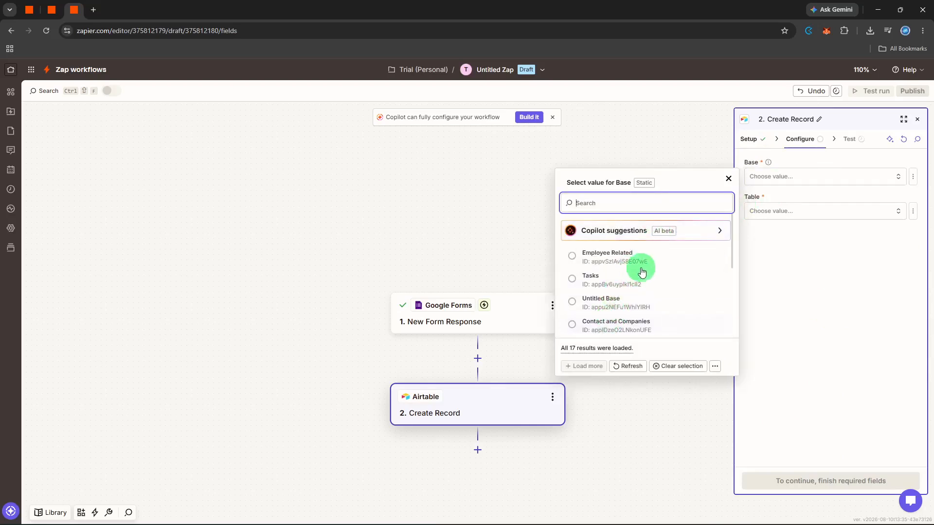
pyautogui.write('q')
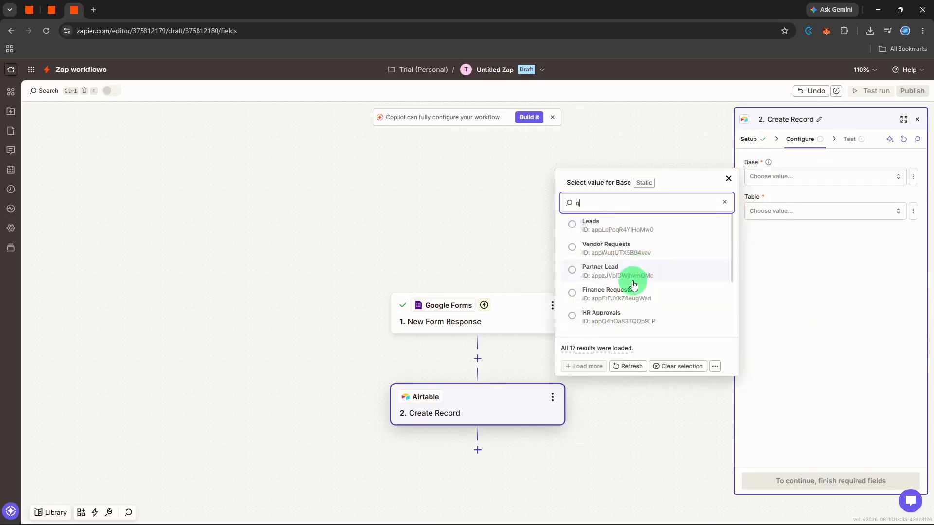
pyautogui.write('uo')
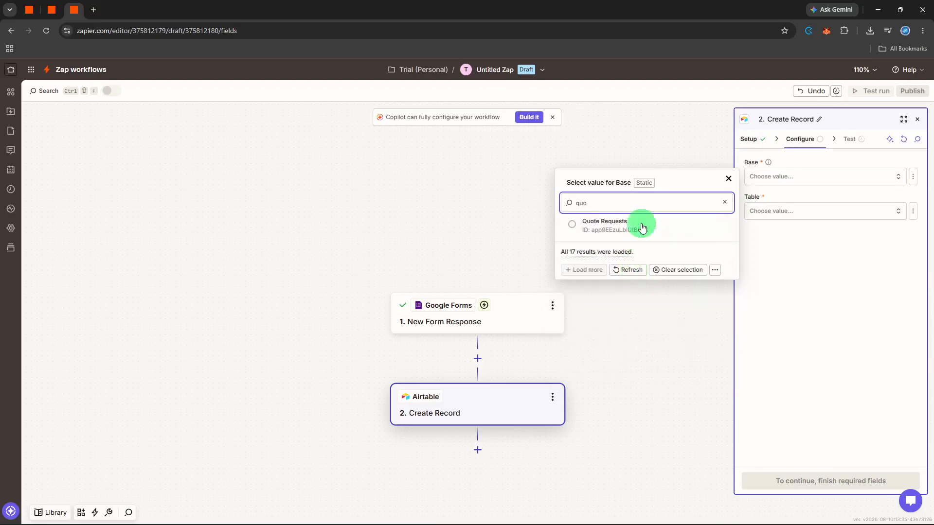
pyautogui.click(641, 223)
pyautogui.click(807, 210)
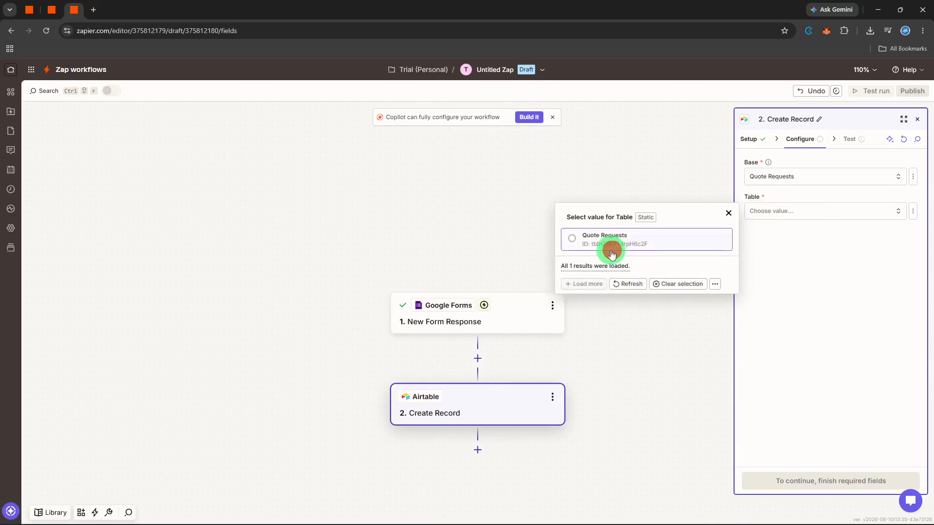
pyautogui.click(611, 250)
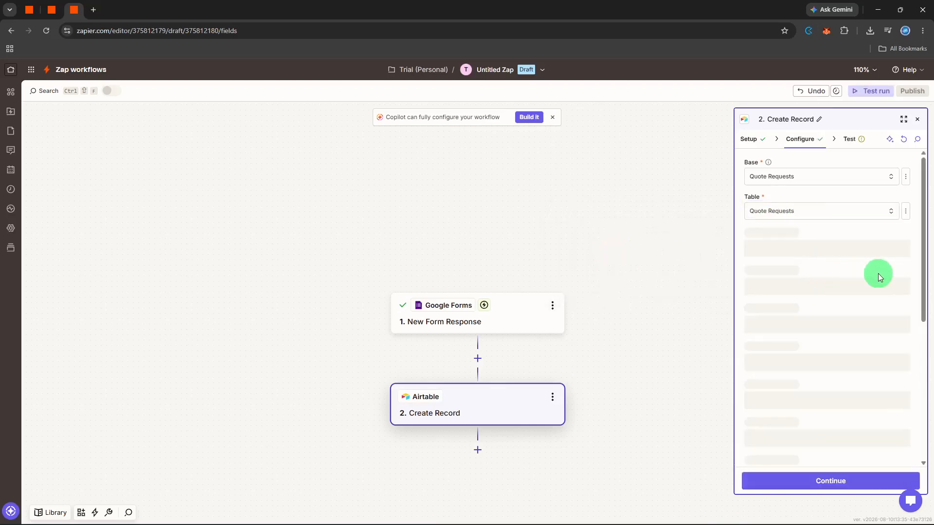
# Map the record's Customer Name field to the Customer Name answer from the Google Forms response.
pyautogui.click(901, 246)
pyautogui.scroll(-5, 672, 350)
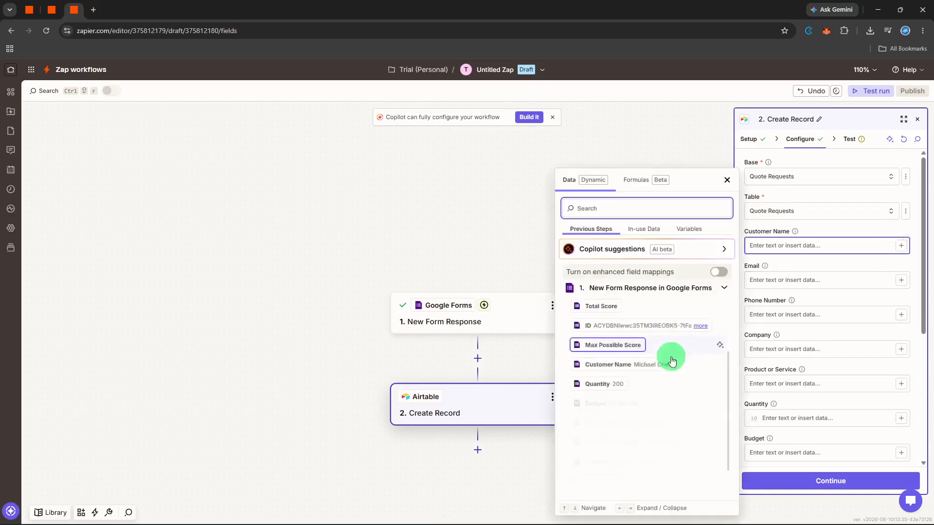
pyautogui.scroll(-1, 644, 455)
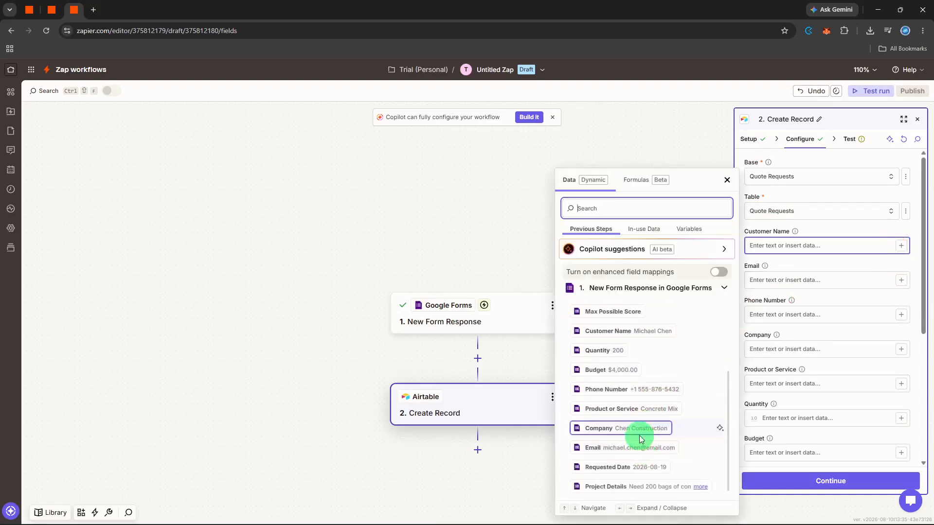
pyautogui.scroll(1, 637, 453)
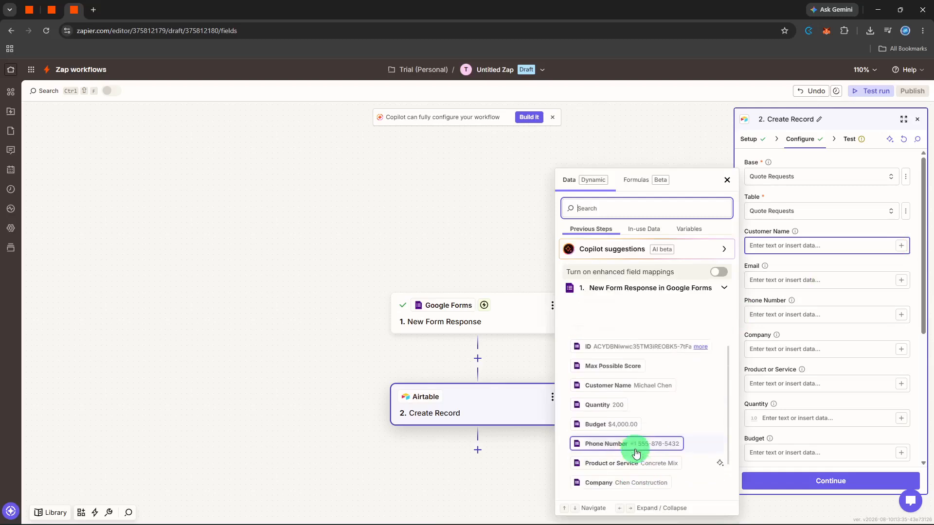
pyautogui.click(642, 395)
pyautogui.click(664, 388)
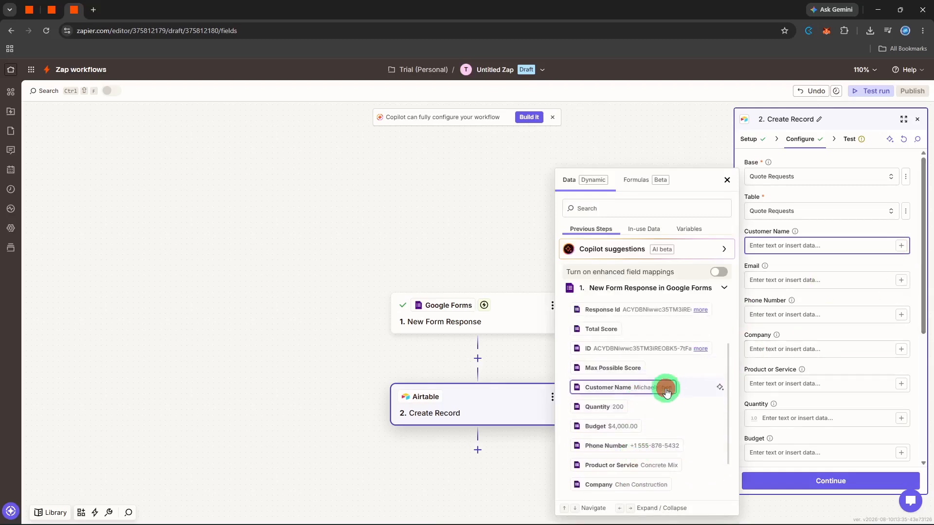
# Map the record's Email field to the Email answer from the Google Forms response.
pyautogui.click(904, 285)
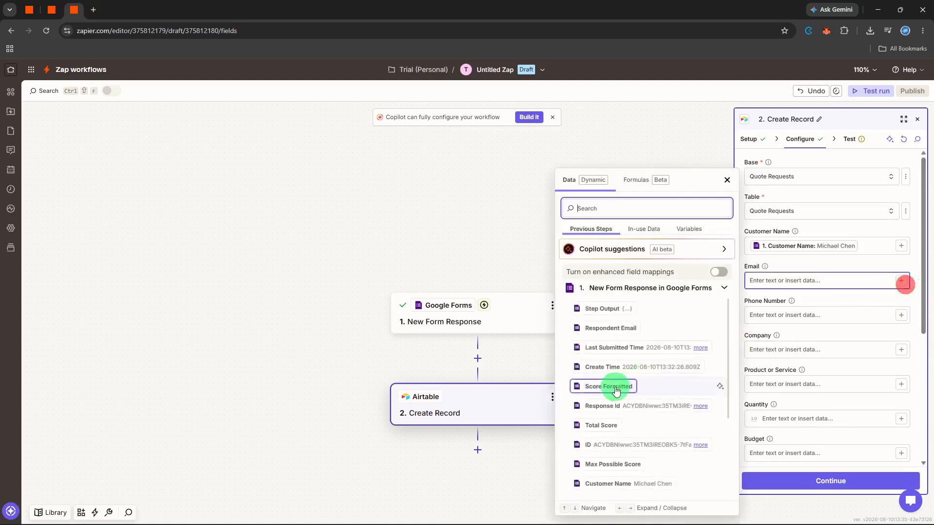
pyautogui.scroll(-3, 608, 386)
pyautogui.scroll(-1, 617, 391)
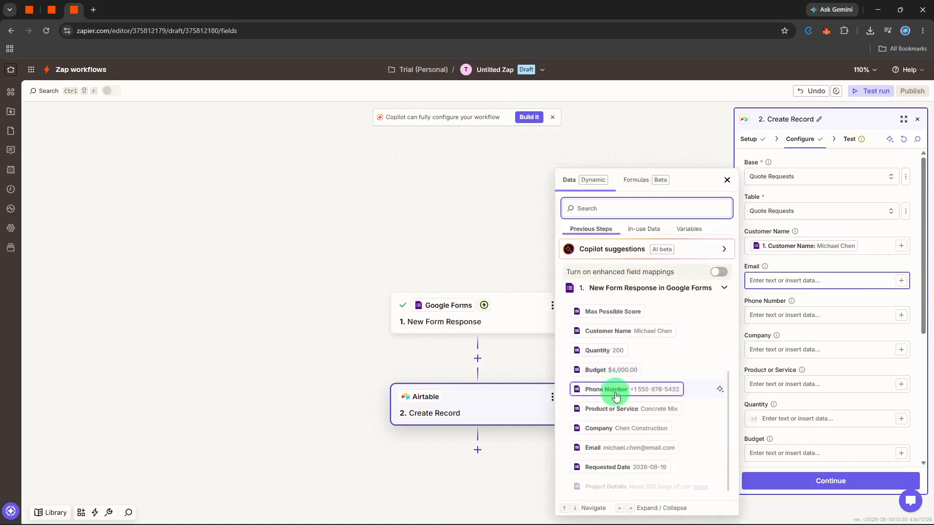
pyautogui.click(616, 441)
pyautogui.click(668, 448)
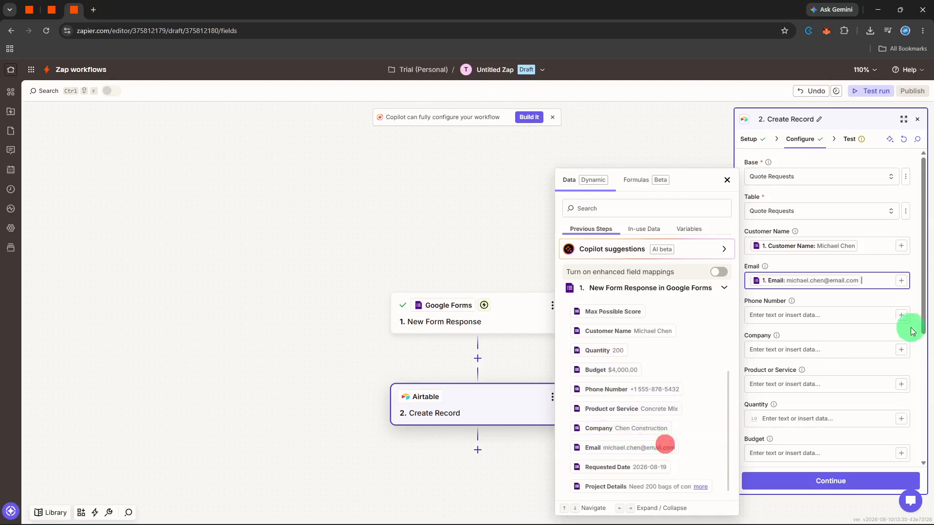
# Map the record's Phone Number field to the Phone Number answer from the Google Forms response.
pyautogui.click(901, 316)
pyautogui.scroll(-5, 676, 408)
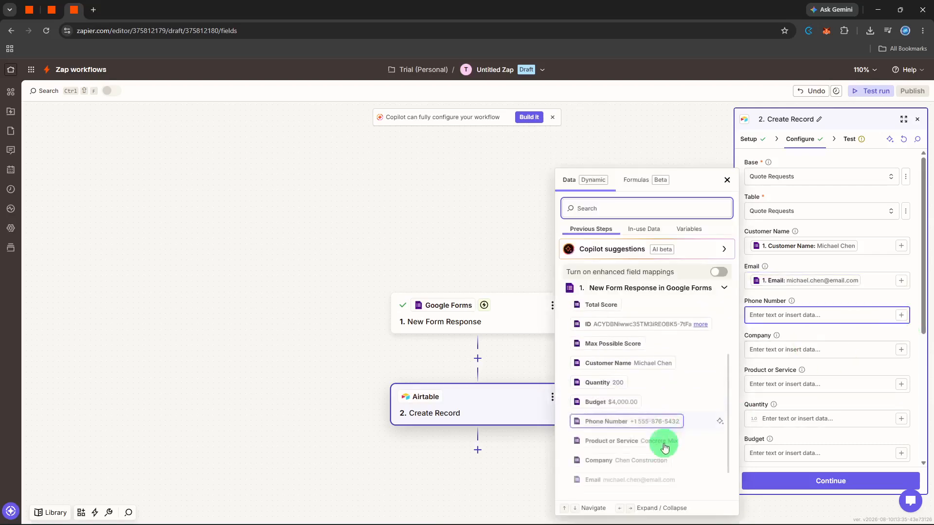
pyautogui.scroll(-2, 652, 466)
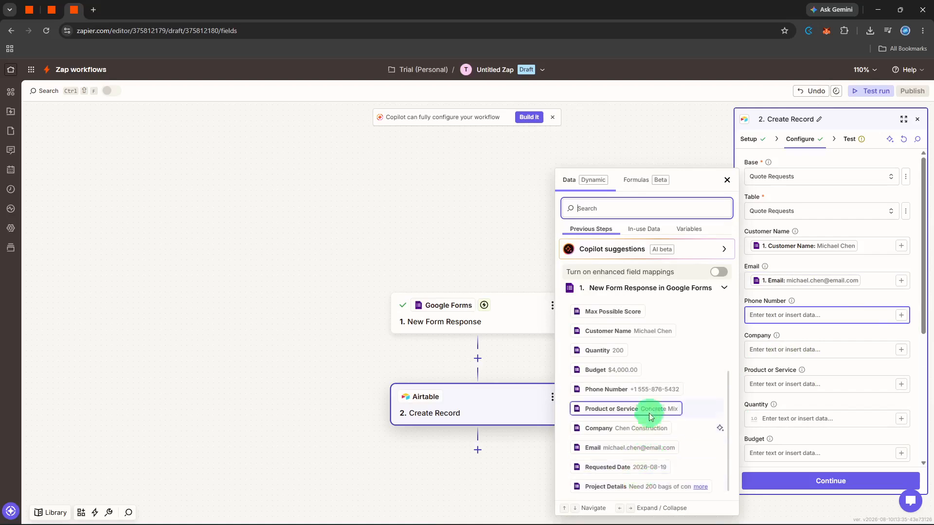
pyautogui.click(655, 391)
# Map the record's Company field to the Company answer from the Google Forms response.
pyautogui.click(901, 349)
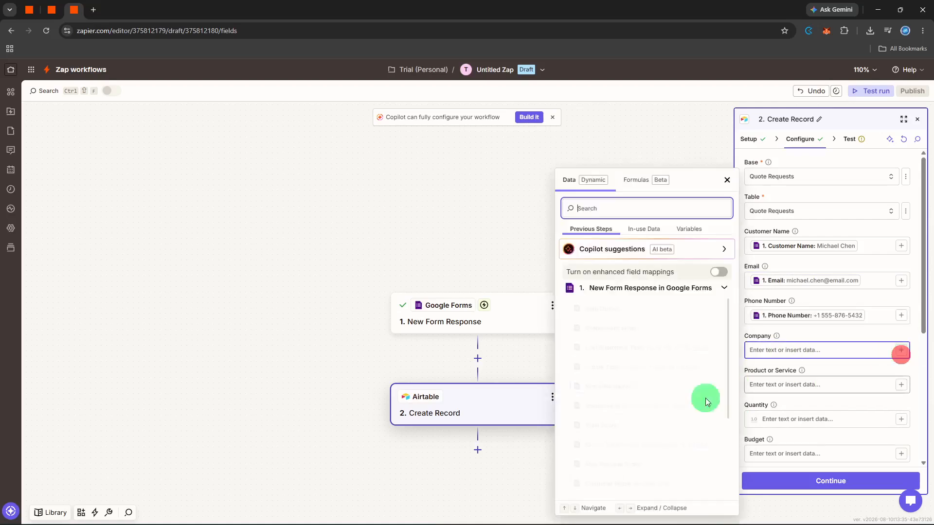
pyautogui.scroll(-5, 665, 408)
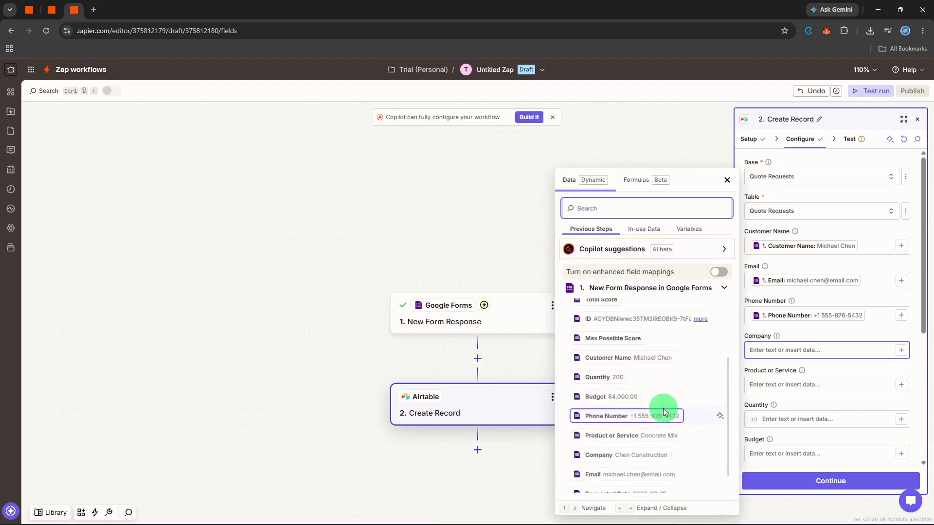
pyautogui.scroll(-1, 652, 419)
pyautogui.click(642, 427)
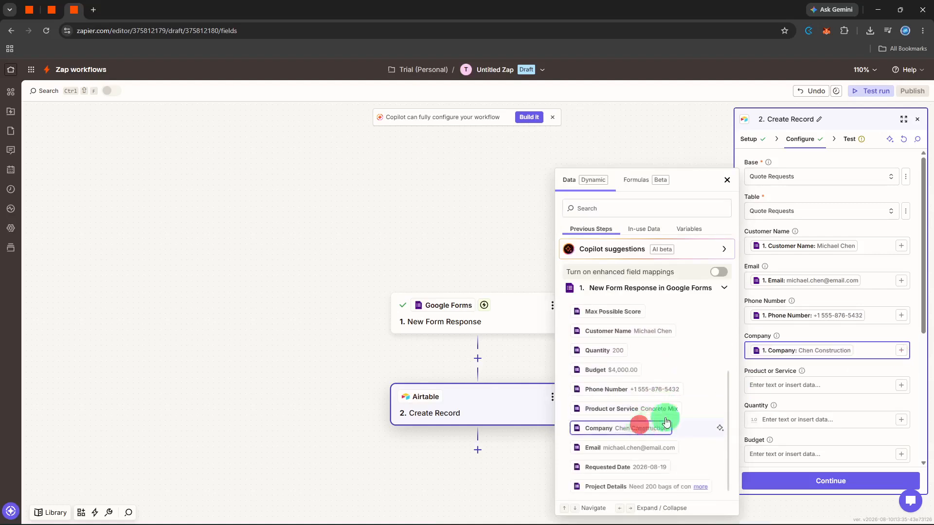
# Map the Product or Service field to the form's Product or Service answer and test the Airtable Create Record step.
pyautogui.click(901, 385)
pyautogui.scroll(-3, 611, 411)
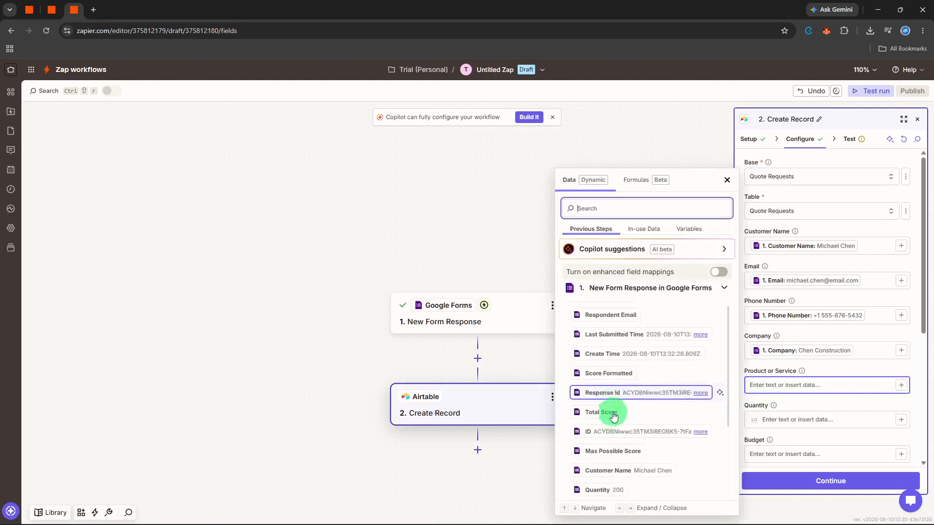
pyautogui.scroll(-2, 612, 424)
pyautogui.click(608, 430)
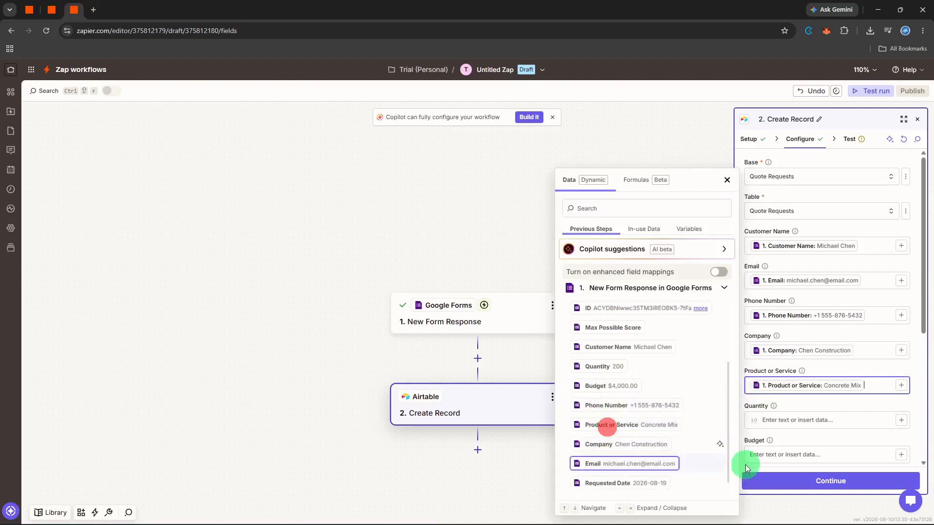
pyautogui.click(802, 482)
pyautogui.click(867, 482)
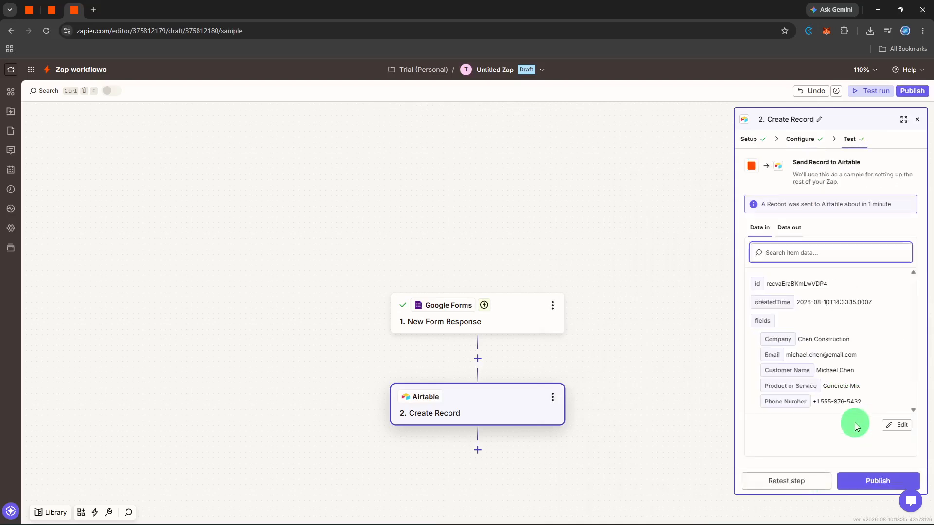
# Add an Asana action with the Create Task event after the Airtable Create Record step and continue to its configuration.
pyautogui.click(477, 450)
pyautogui.click(456, 176)
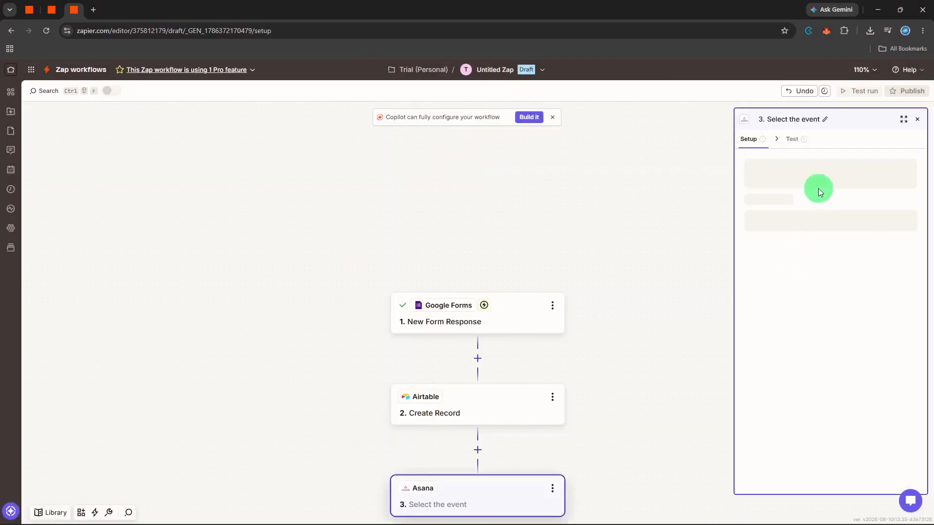
pyautogui.click(798, 216)
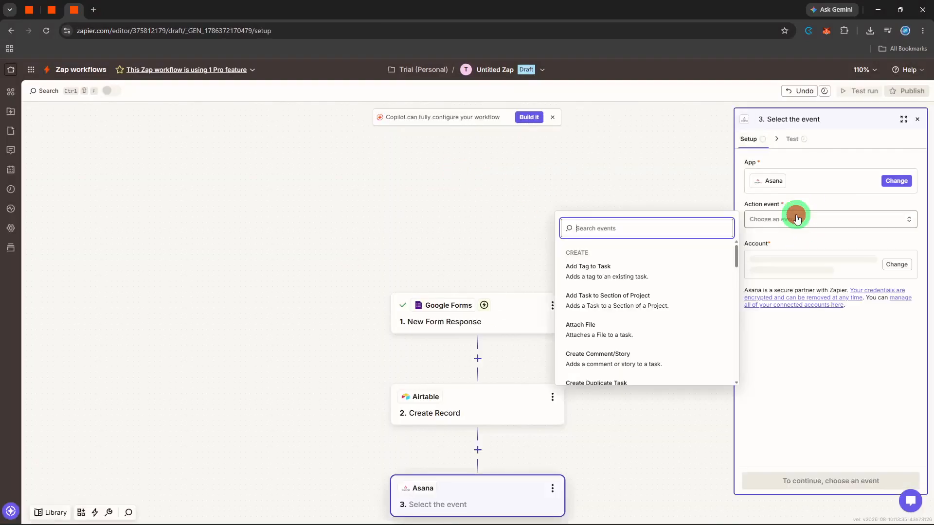
pyautogui.write('crea')
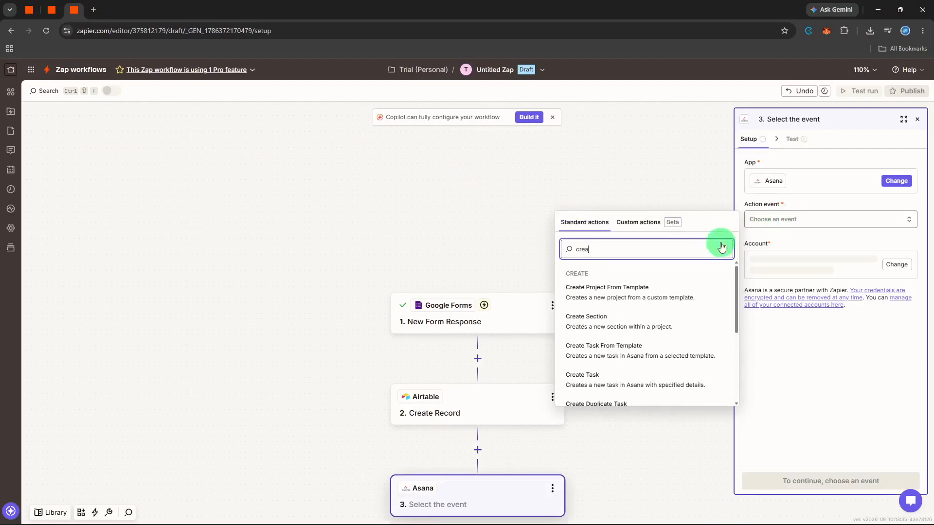
pyautogui.click(614, 384)
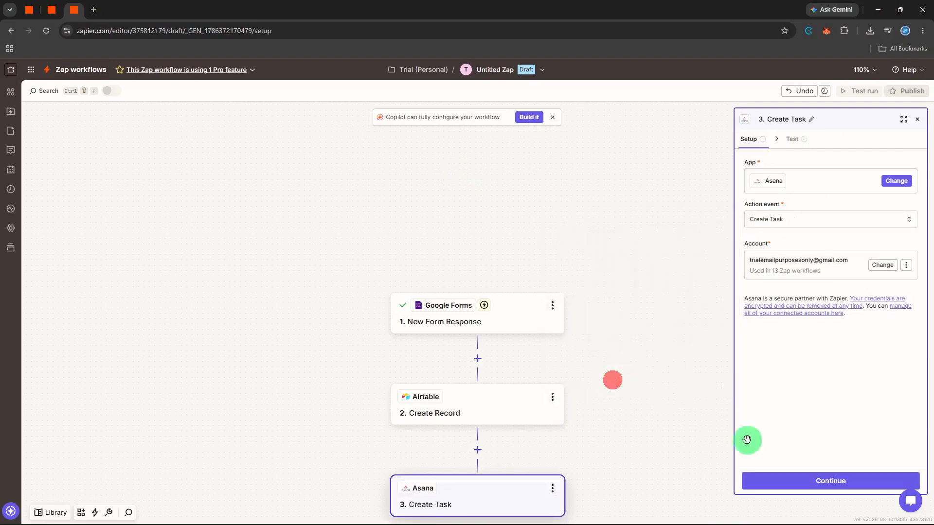
pyautogui.click(791, 479)
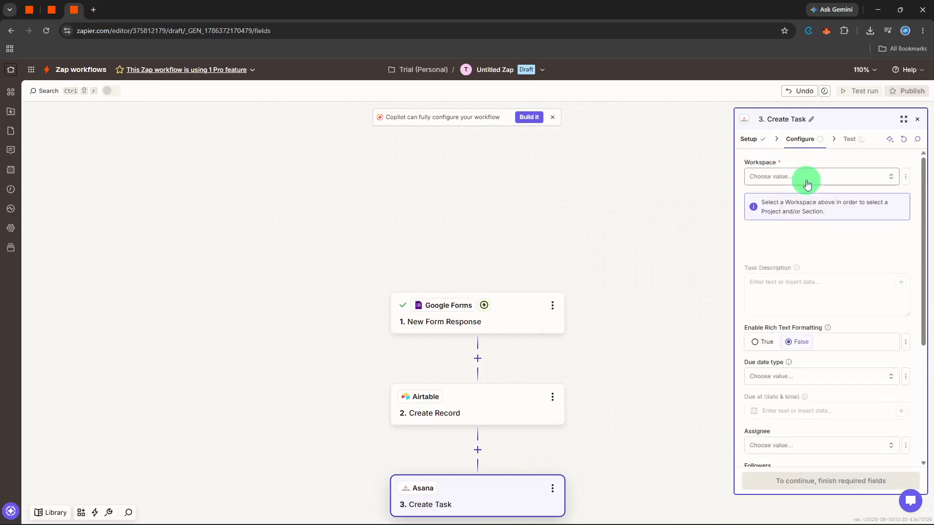
# Set the Asana task's workspace to My workspace and map its Task Name to the Email field from the Airtable record.
pyautogui.click(807, 178)
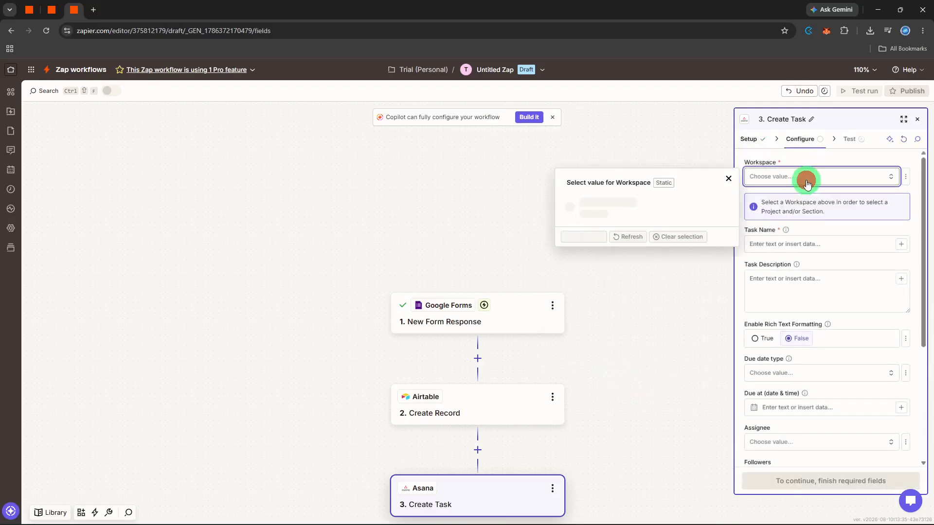
pyautogui.click(628, 215)
pyautogui.click(750, 249)
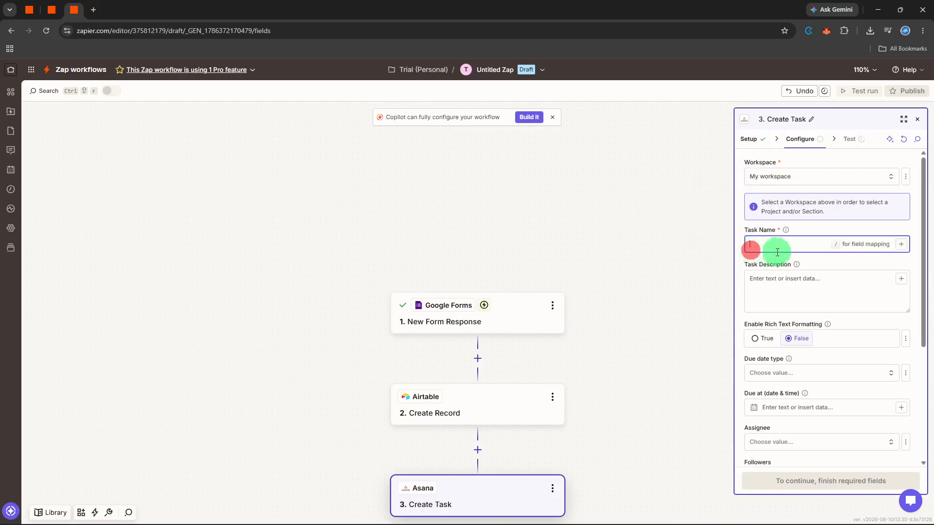
pyautogui.click(901, 246)
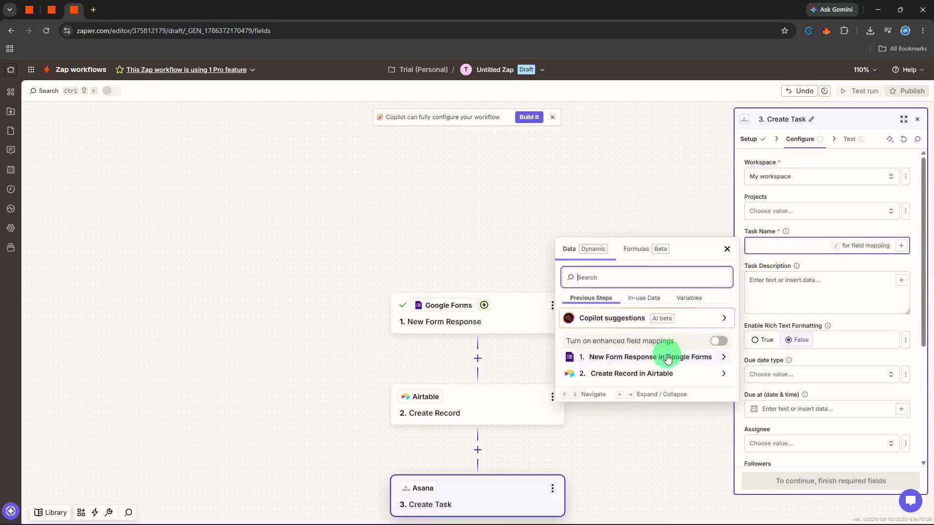
pyautogui.click(640, 373)
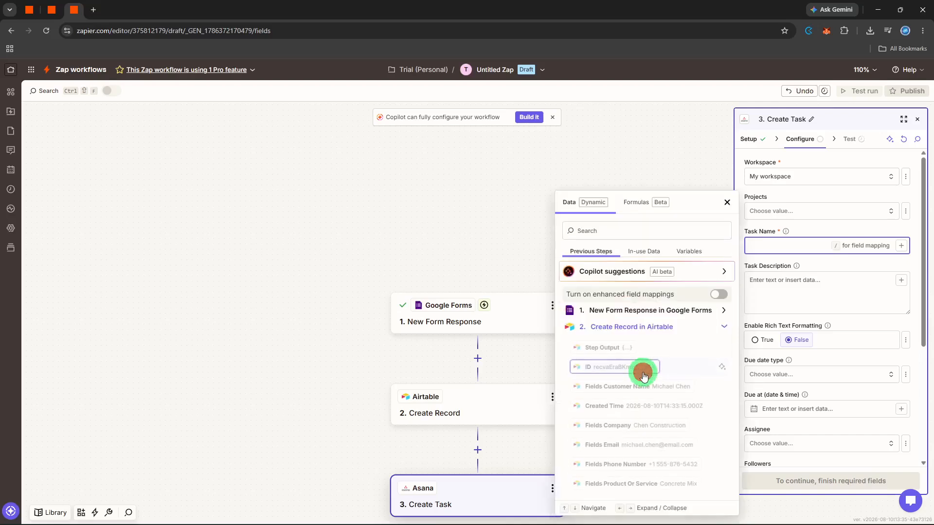
pyautogui.click(635, 442)
# Leave the Task Description empty and test the Asana Create Task step.
pyautogui.click(843, 308)
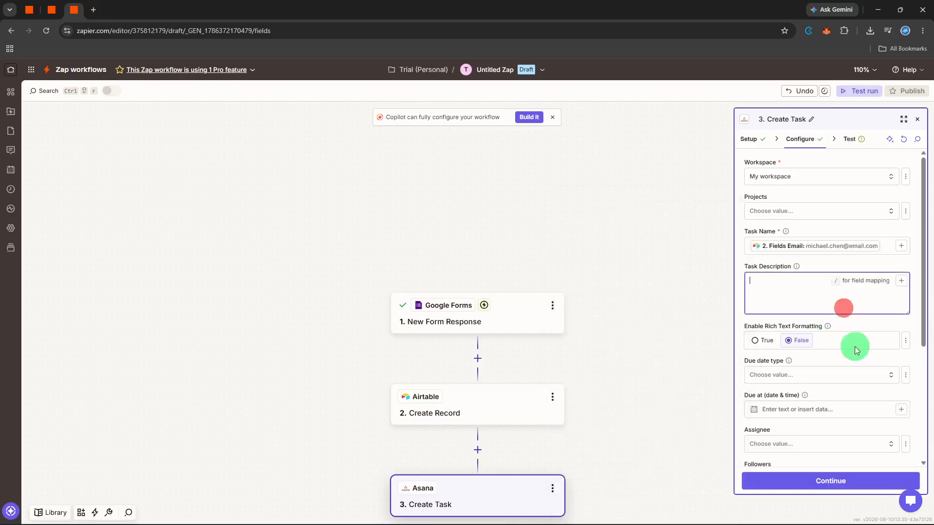
pyautogui.click(852, 479)
pyautogui.click(855, 484)
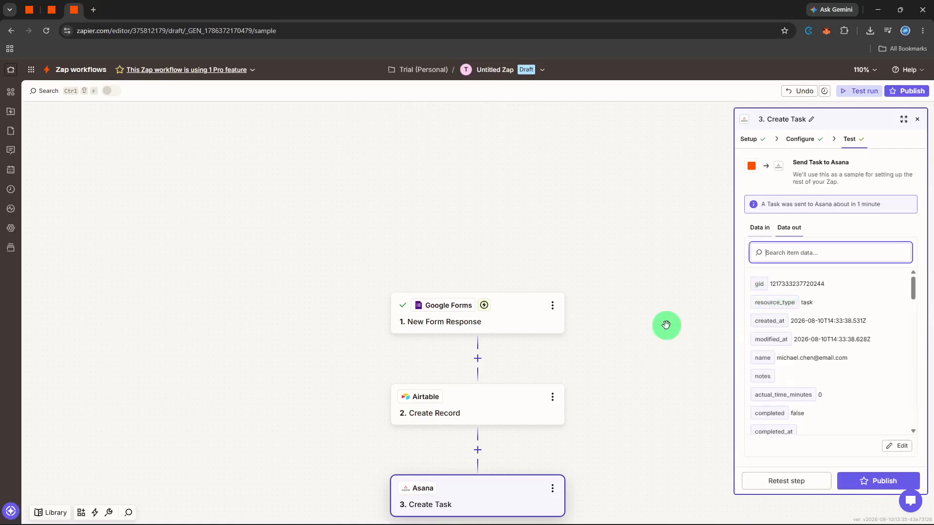
# Add a Slack action with the Send Channel Message event after the Asana step and continue to its configuration.
pyautogui.scroll(-2, 666, 325)
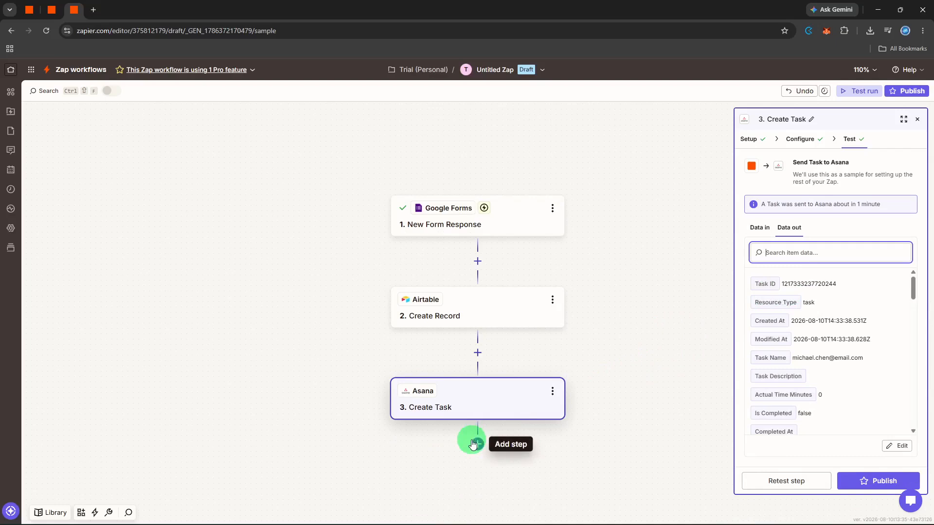
pyautogui.click(471, 444)
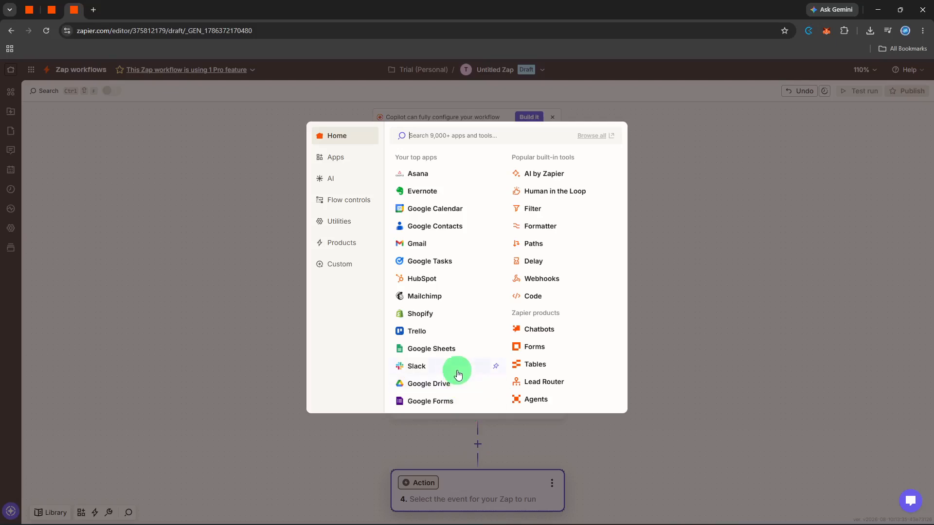
pyautogui.click(457, 372)
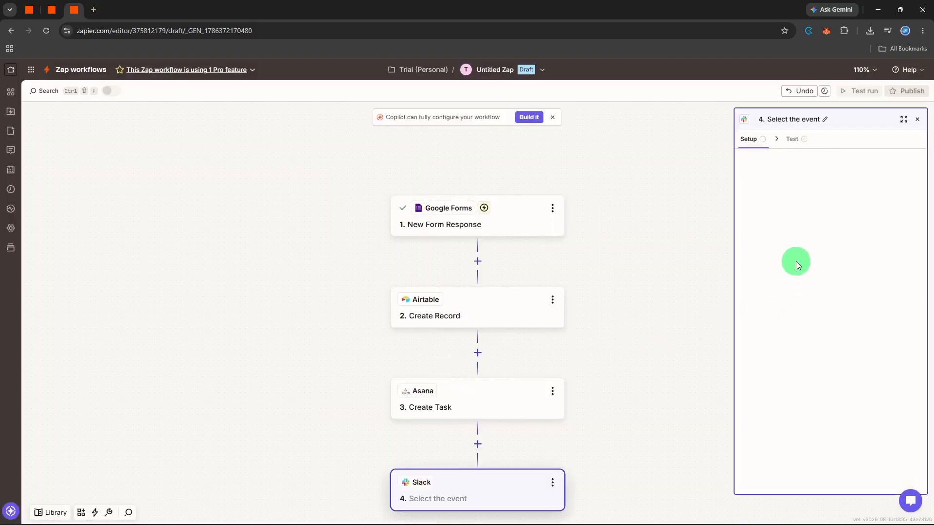
pyautogui.click(798, 214)
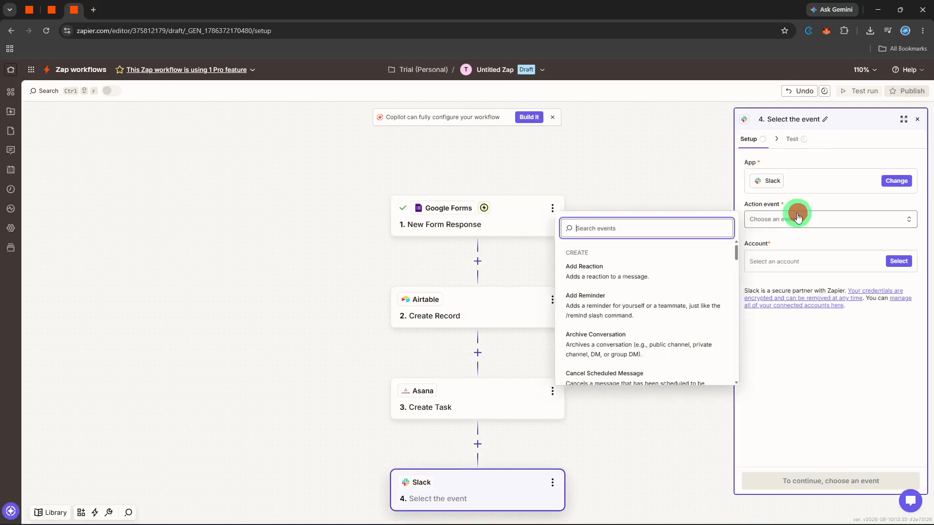
pyautogui.write('sage')
pyautogui.click(623, 334)
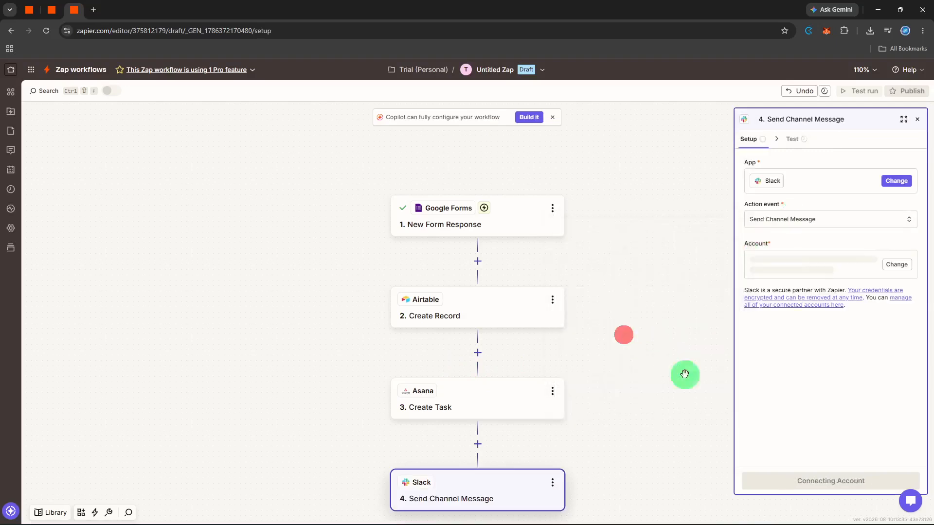
pyautogui.click(810, 480)
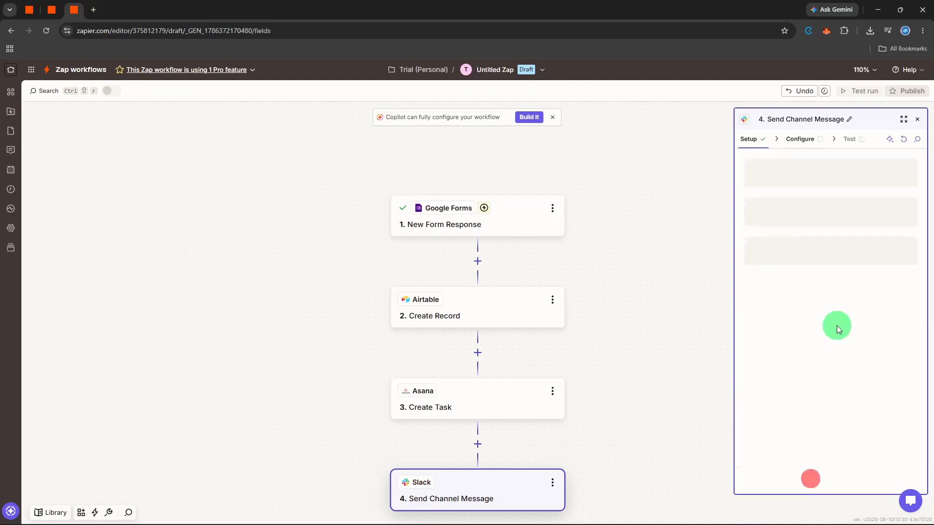
# Set the Slack channel to quote-requests and the message text to "Quote request has been added to airtable and follow up in Asana".
pyautogui.click(812, 177)
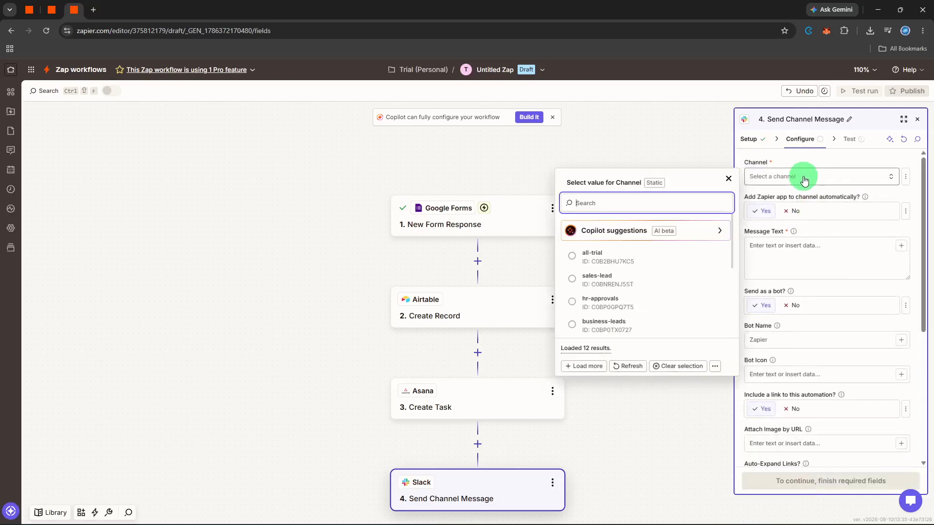
pyautogui.write('q')
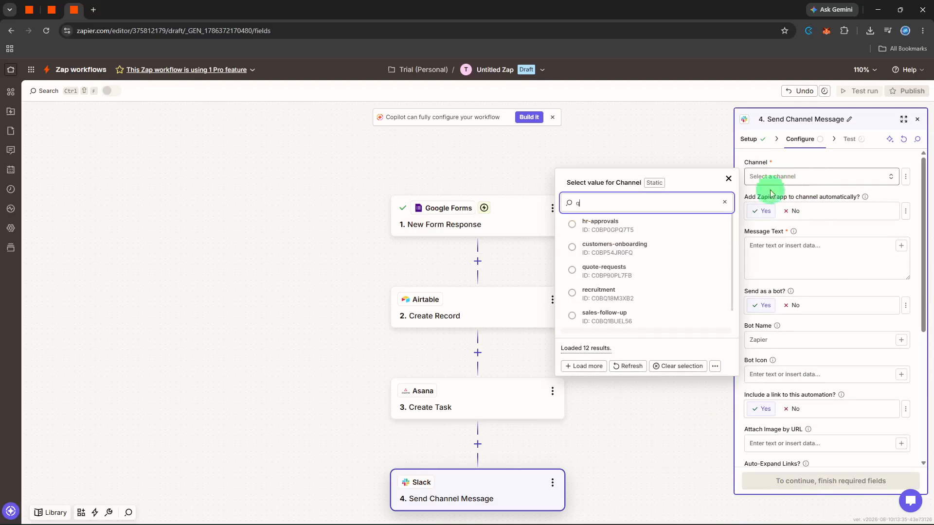
pyautogui.click(611, 275)
pyautogui.click(768, 262)
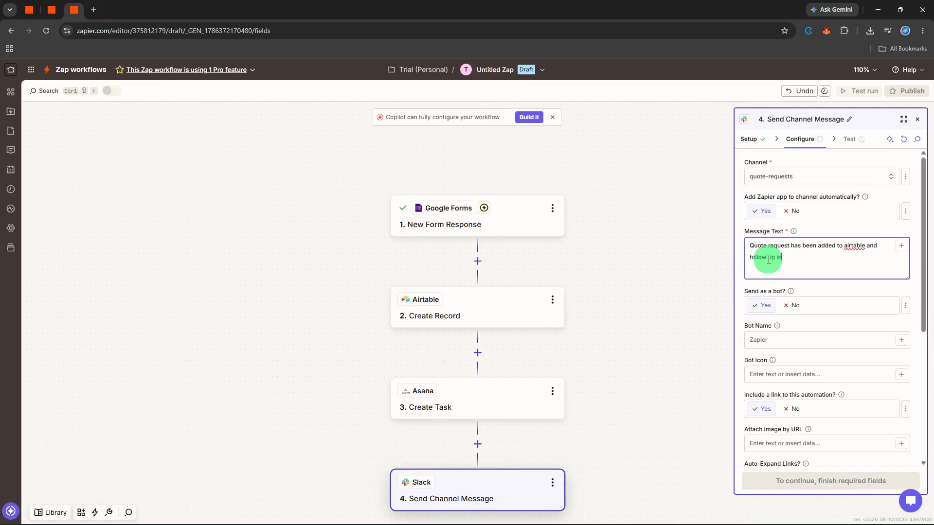
# Test the Slack Send Channel Message step and close its settings.
pyautogui.click(855, 394)
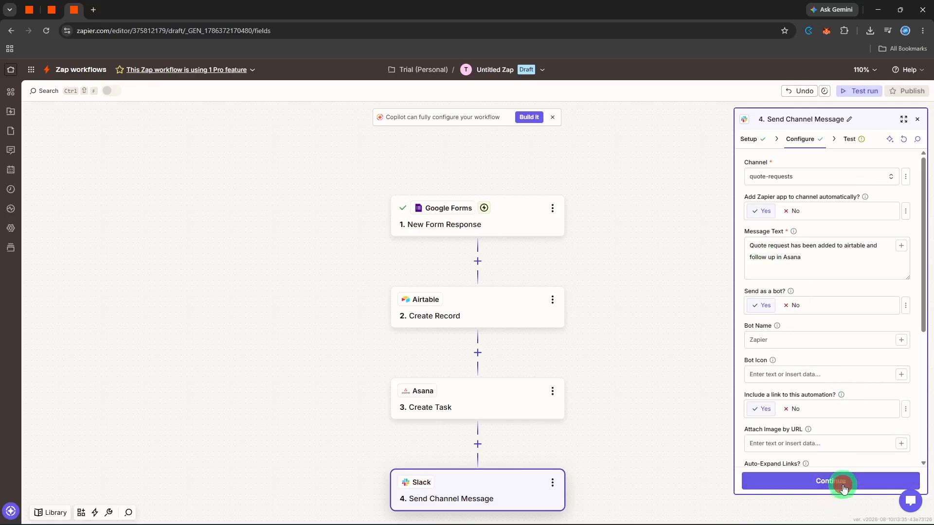
pyautogui.click(882, 480)
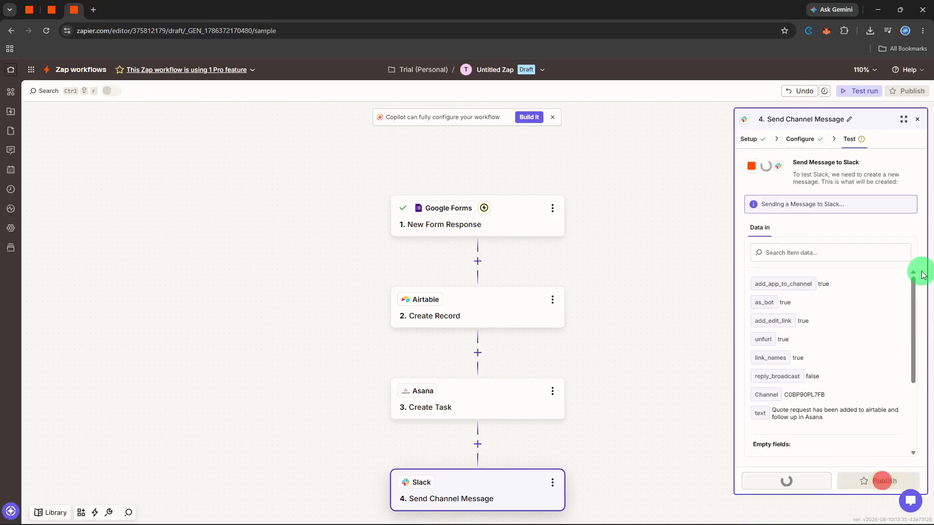
pyautogui.click(919, 120)
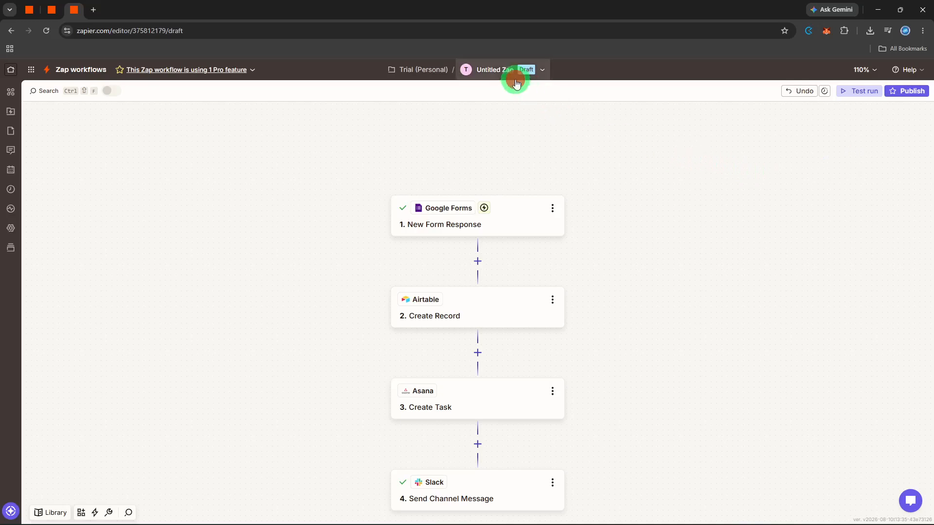
# Rename the Zap as "quote request".
pyautogui.click(542, 70)
pyautogui.click(503, 93)
pyautogui.write('q')
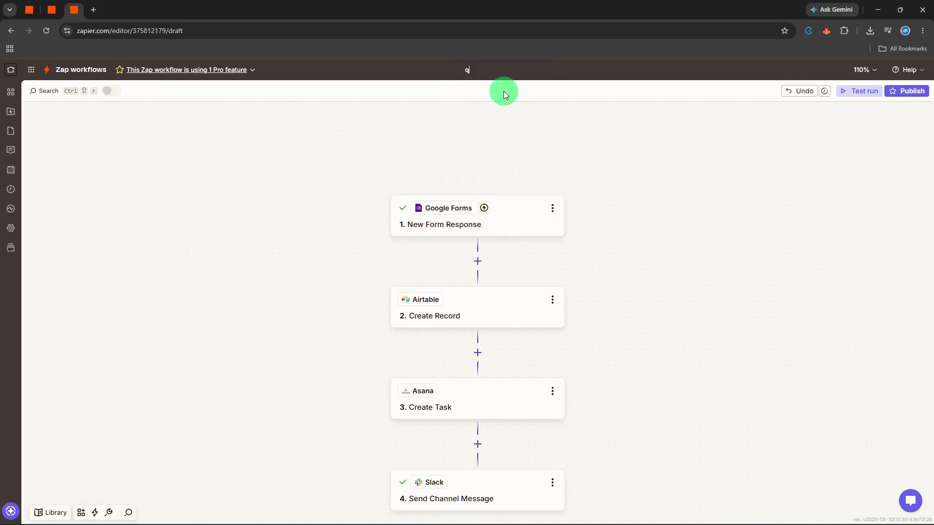
pyautogui.write('uote request')
pyautogui.press('Return')
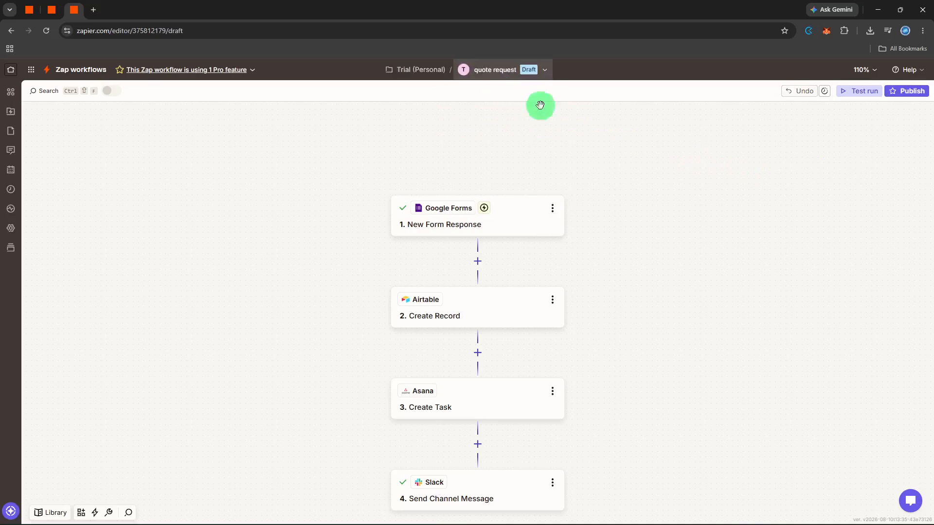